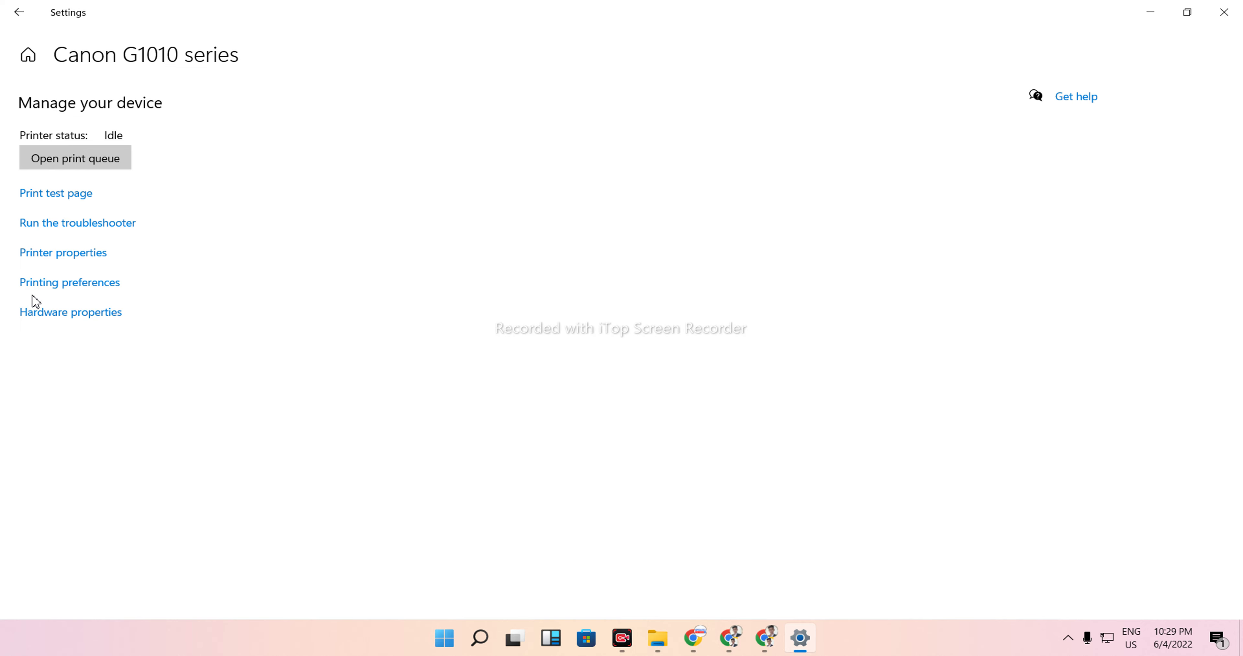
# Open the Canon G1010 series printing preferences and launch the Maintenance and Preferences tool, moving its window aside
pyautogui.click(33, 286)
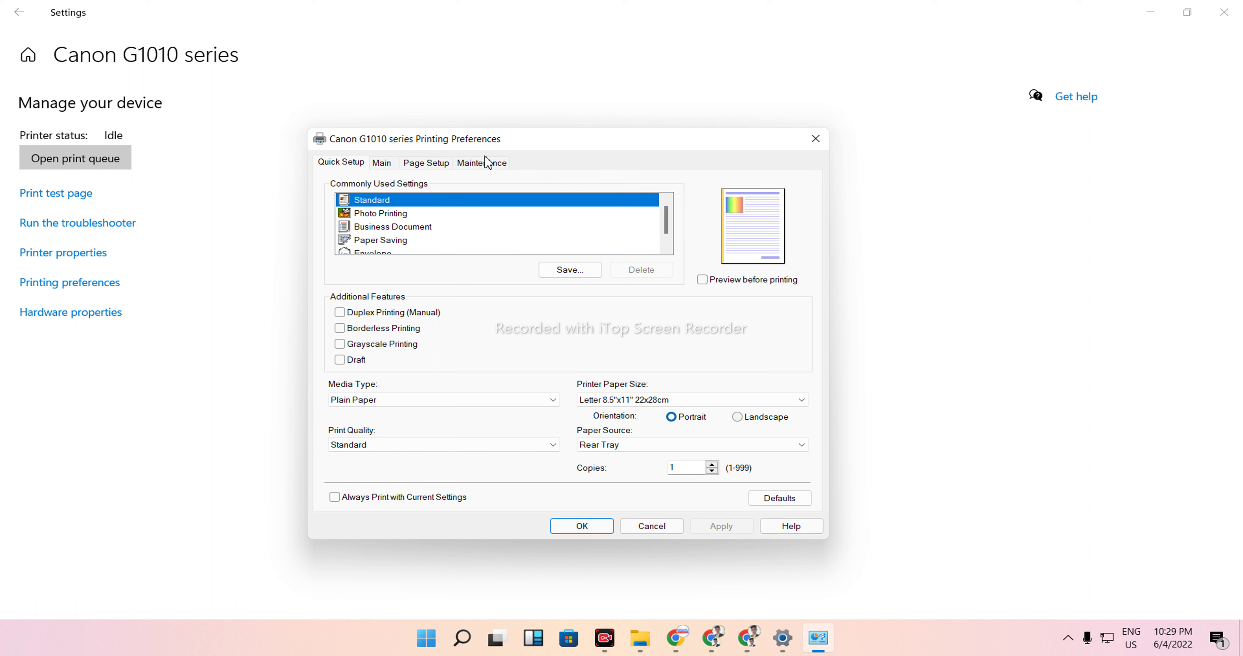
pyautogui.click(494, 162)
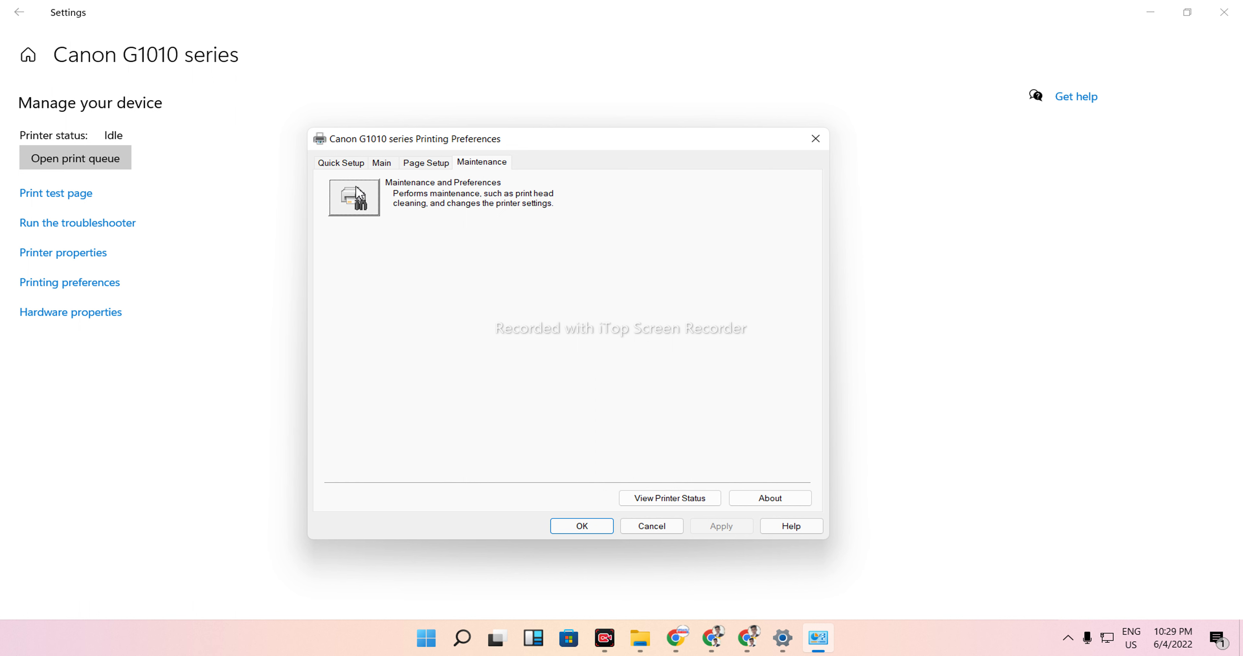
pyautogui.click(354, 198)
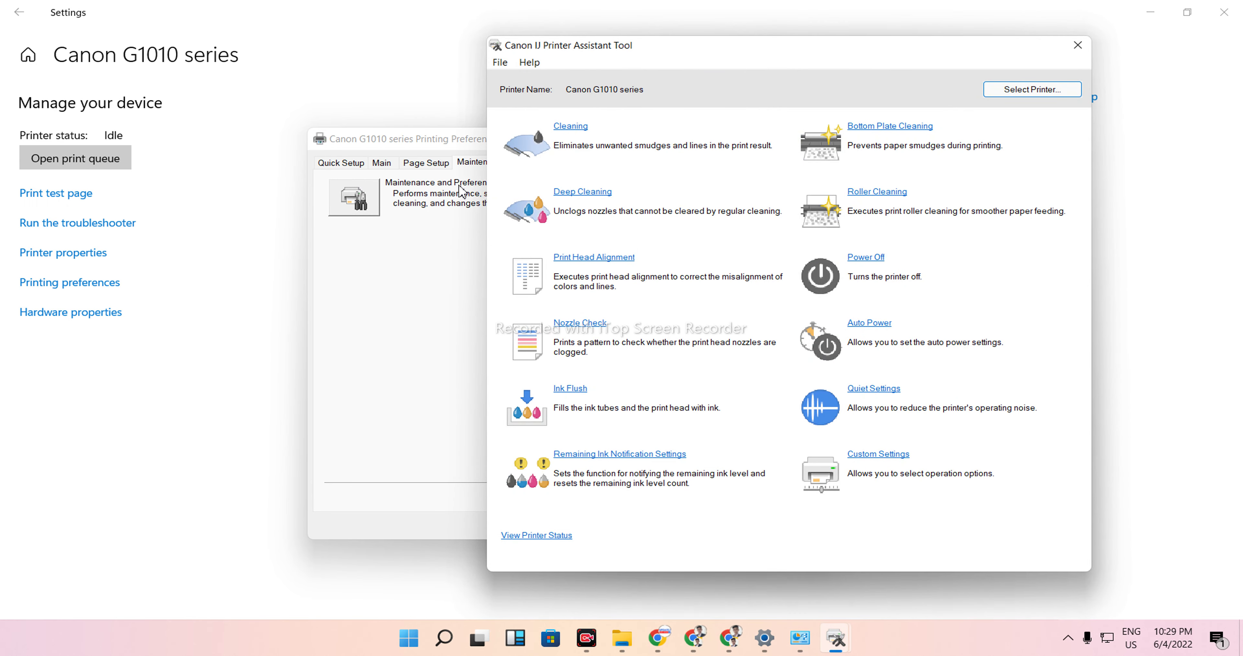
pyautogui.moveTo(972, 53); pyautogui.dragTo(695, 57)
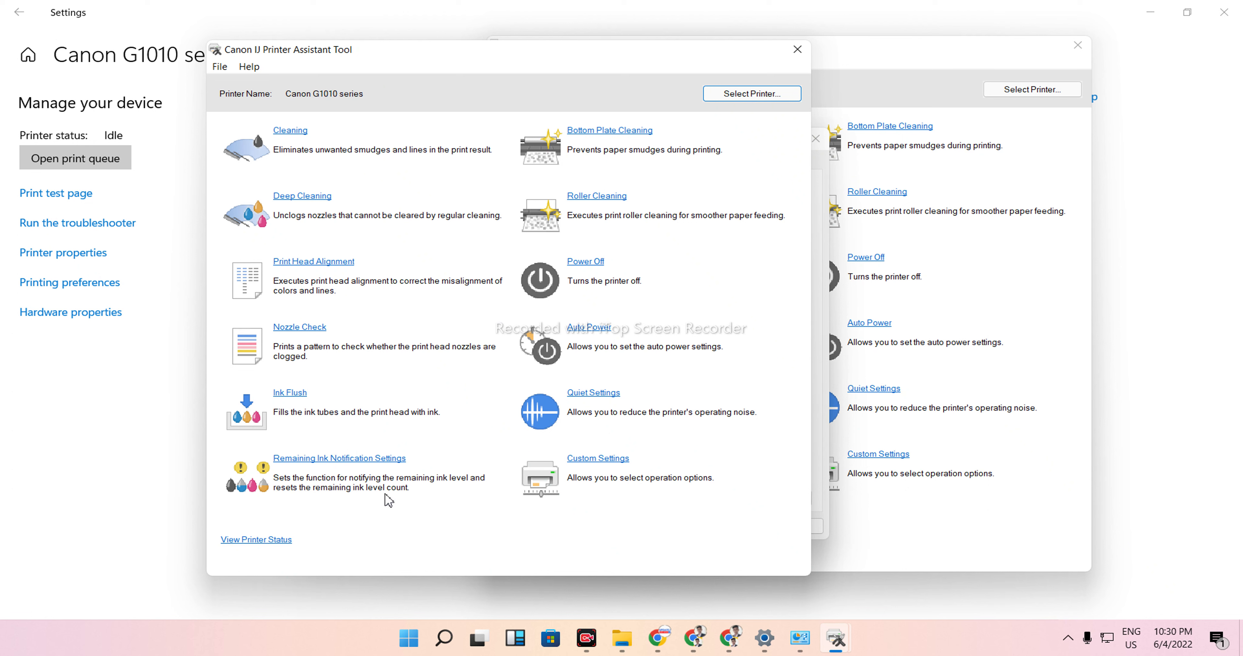
# Review the Ink Flush options and instructions without executing the flush, and close the maintenance tool
pyautogui.click(292, 397)
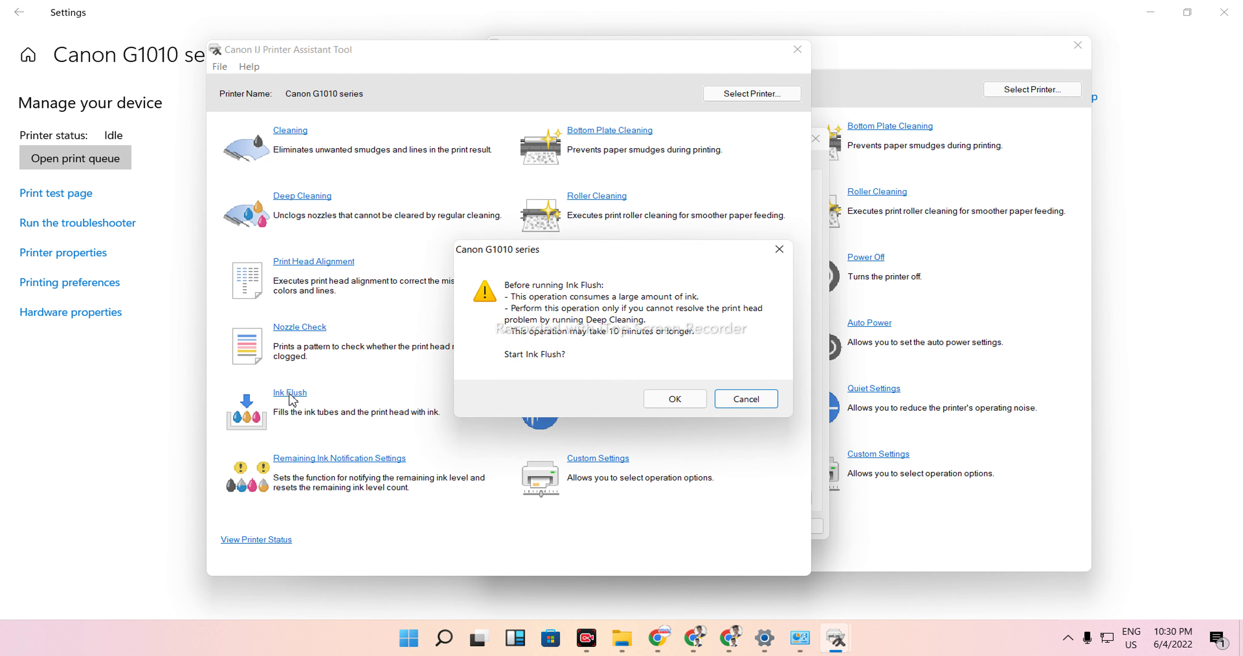
pyautogui.click(672, 403)
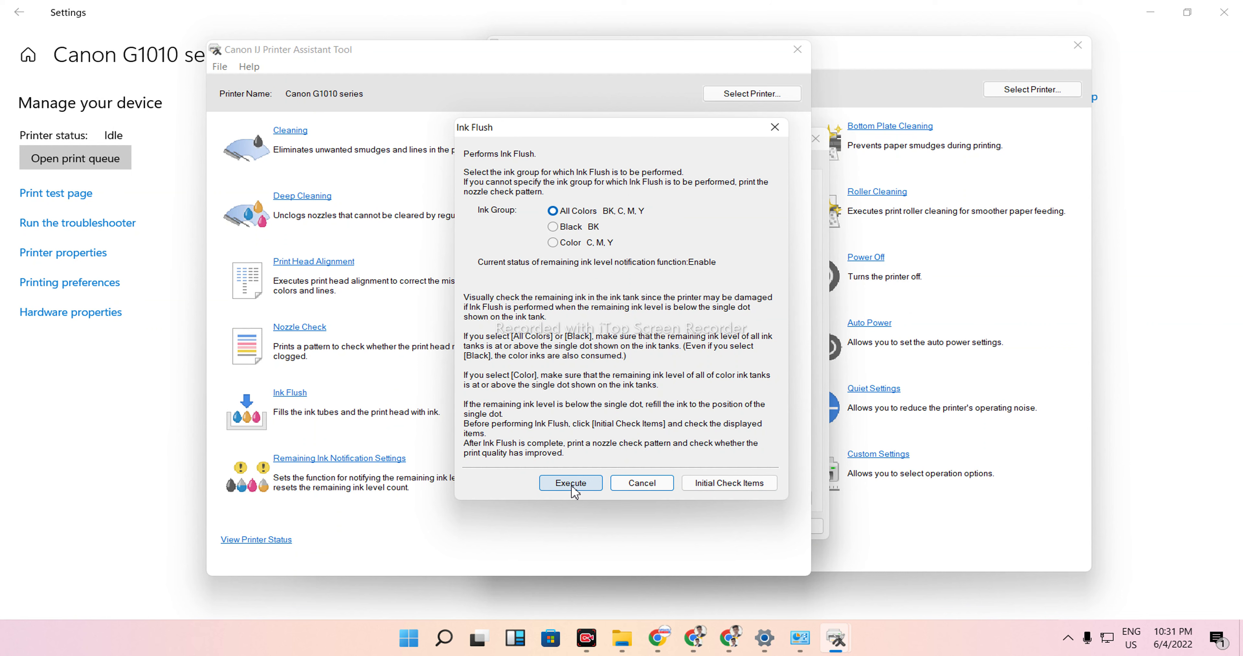
pyautogui.click(797, 50)
pyautogui.click(772, 126)
pyautogui.click(798, 50)
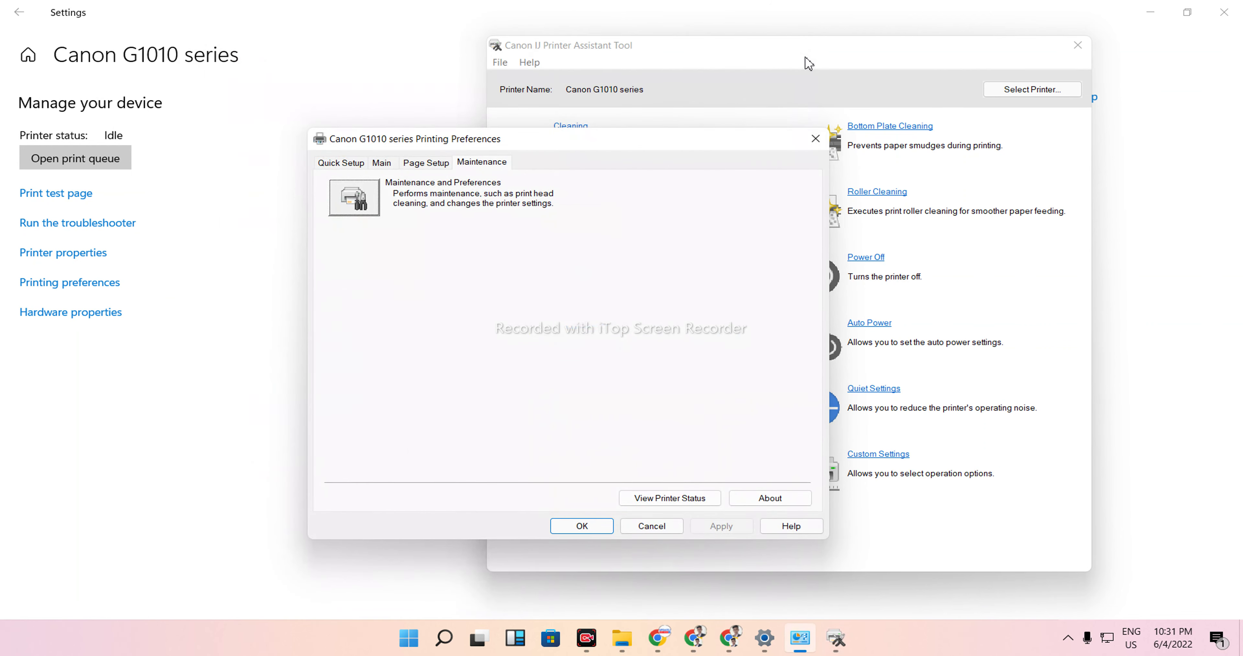
# Reopen the printer's maintenance tool and review the Print Head Cleaning options without executing the cleaning
pyautogui.click(427, 164)
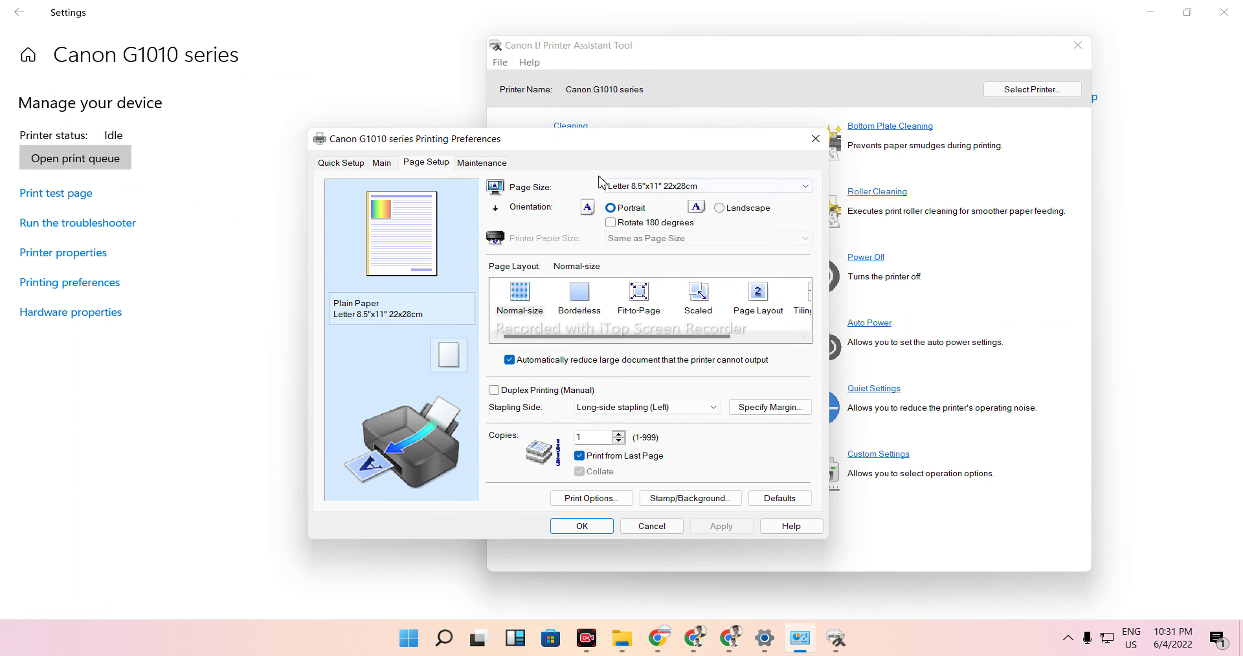
pyautogui.click(483, 164)
pyautogui.click(370, 211)
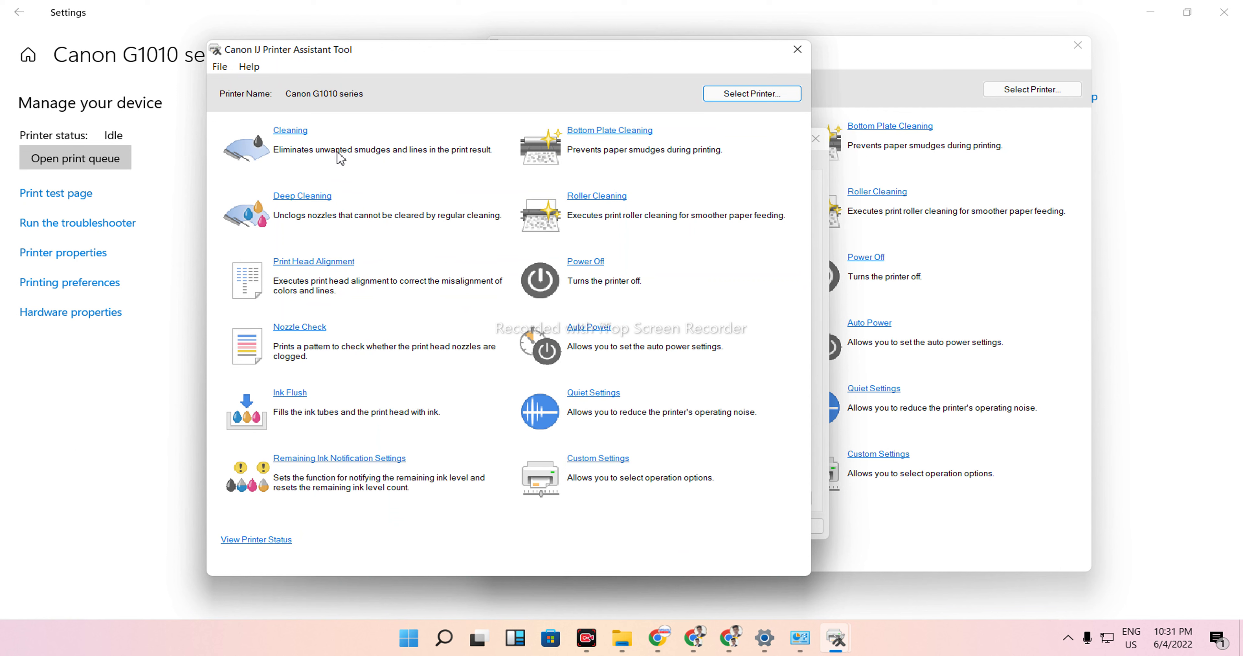
pyautogui.click(293, 131)
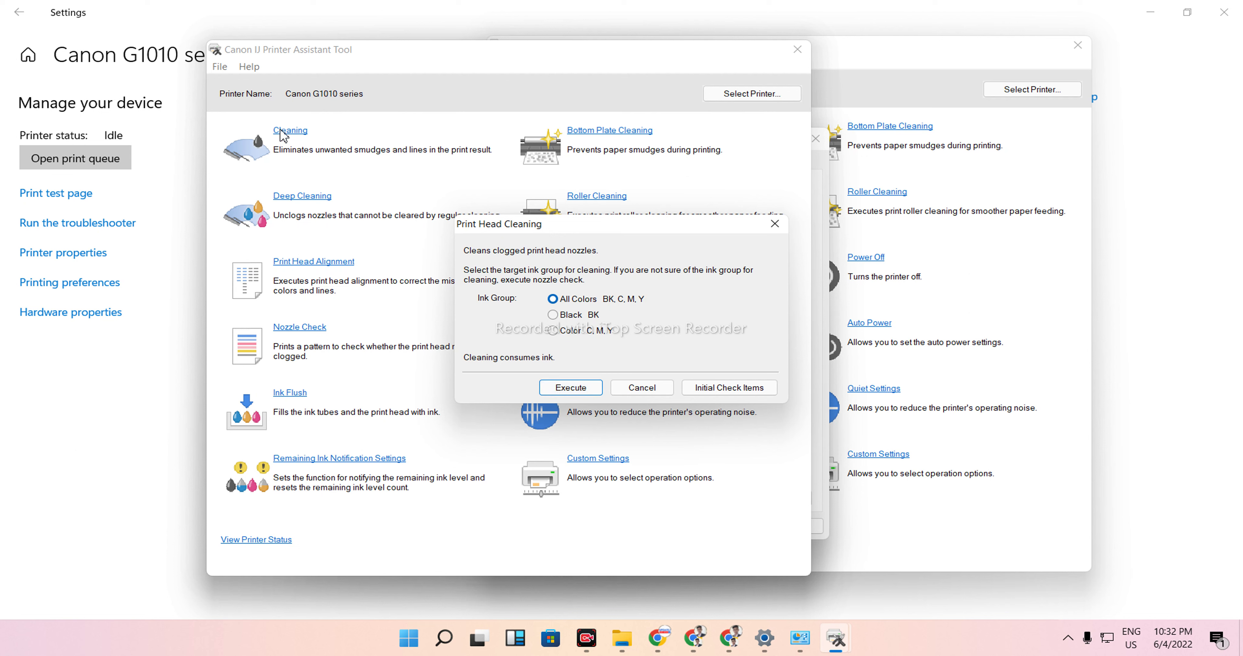
pyautogui.click(775, 225)
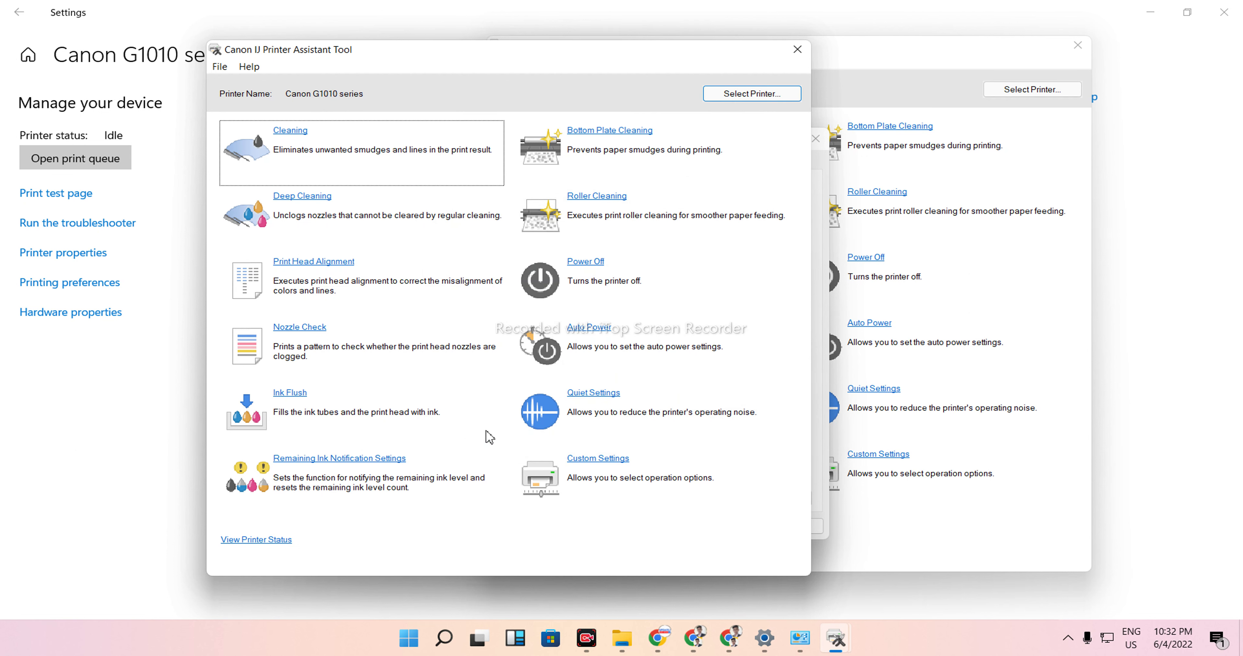
# Review the Deep Cleaning options and revisit the regular Cleaning options, dismissing both without executing
pyautogui.click(307, 199)
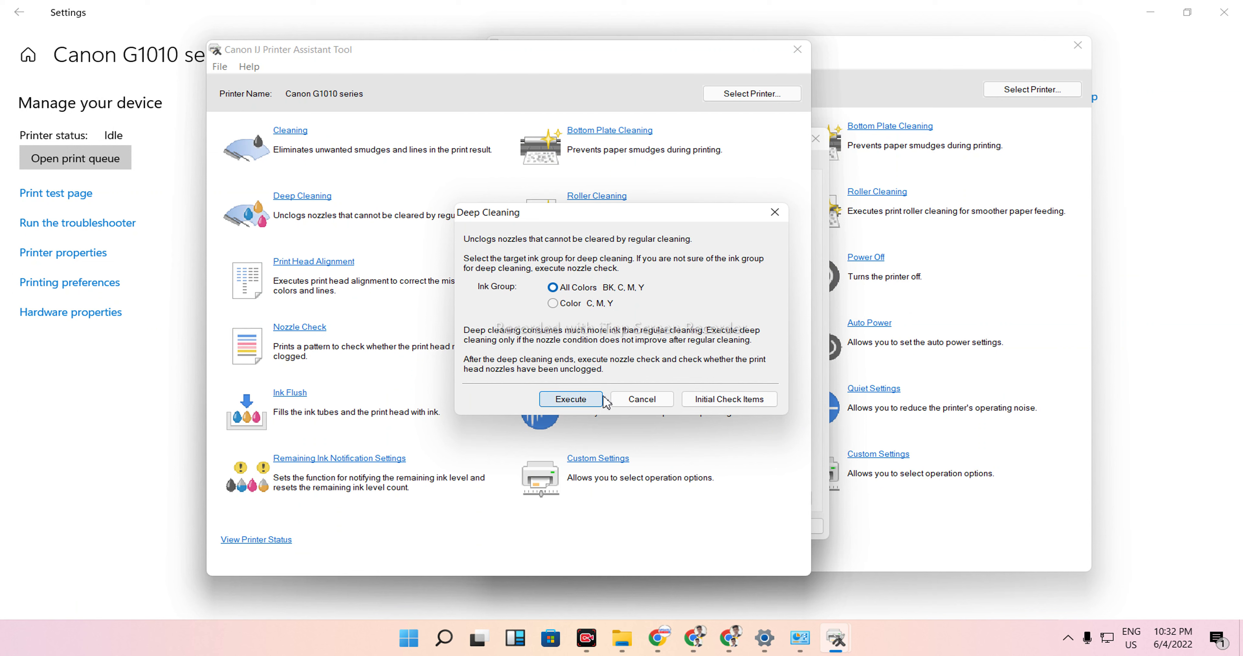
pyautogui.click(775, 212)
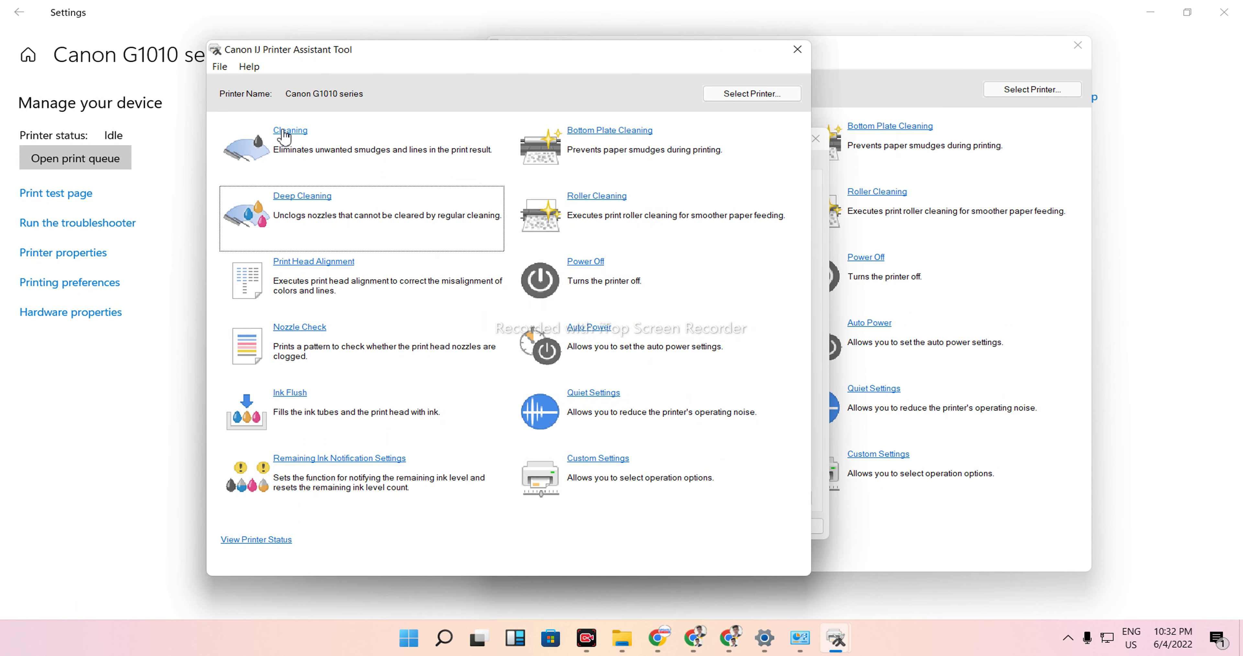
pyautogui.click(285, 133)
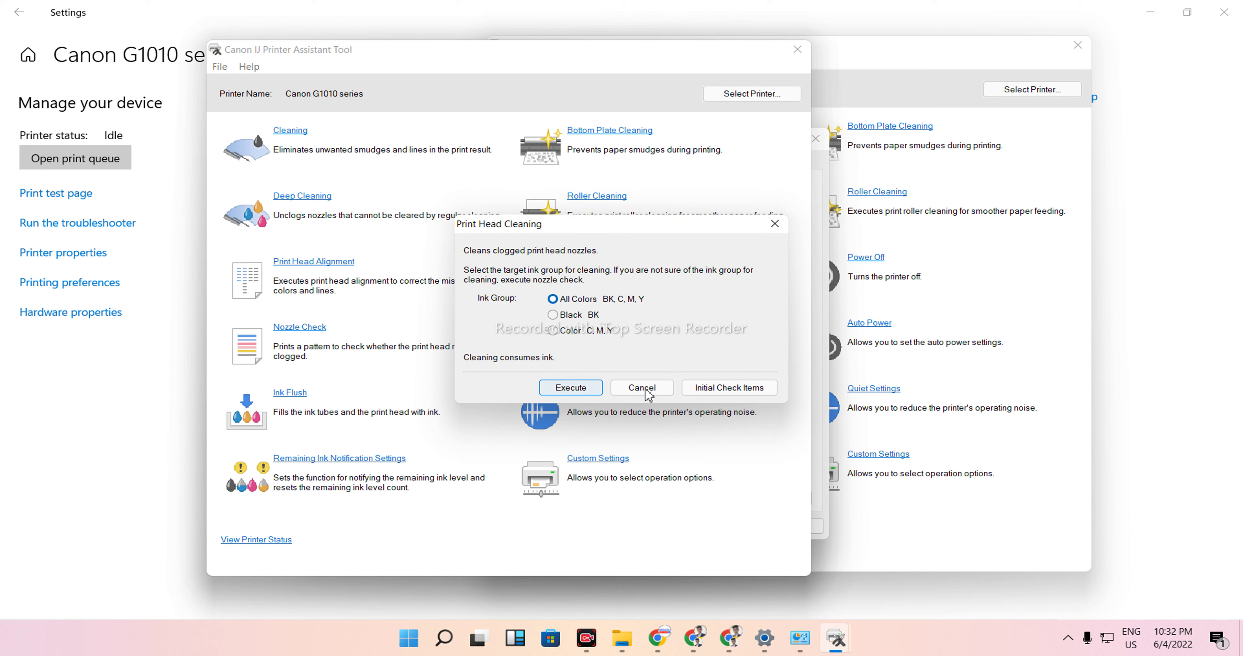
pyautogui.click(784, 228)
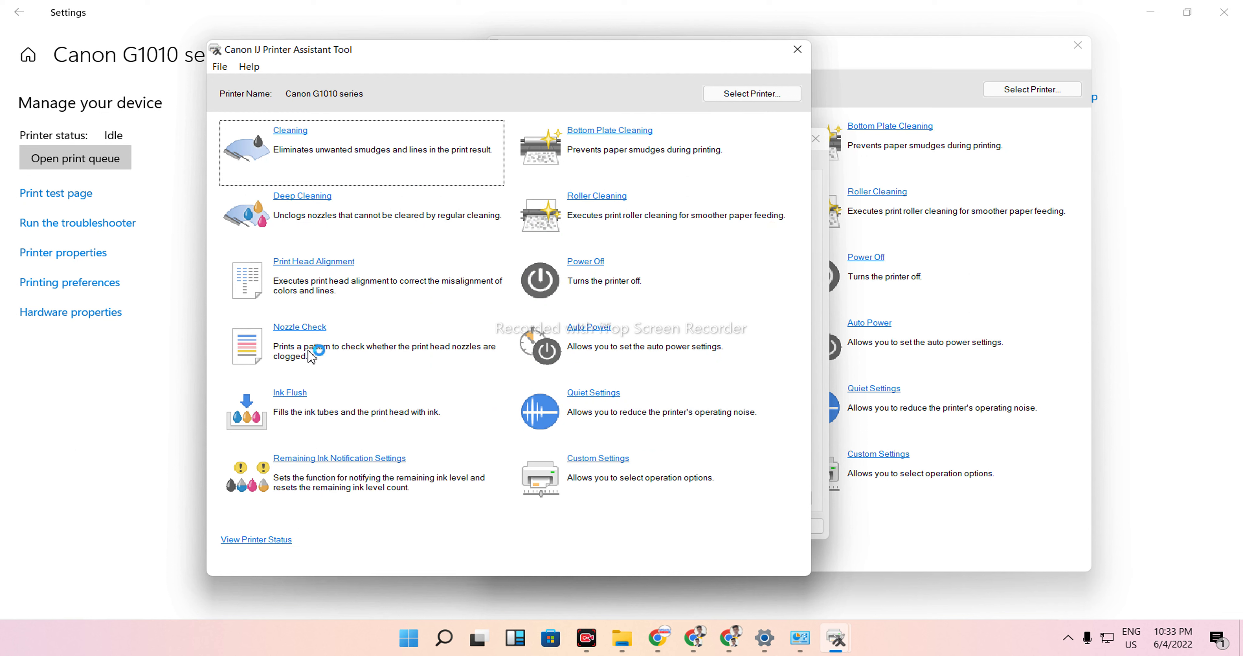
# Open the Initial Check Items for Ink Flush and look through the online Canon manual page
pyautogui.click(295, 393)
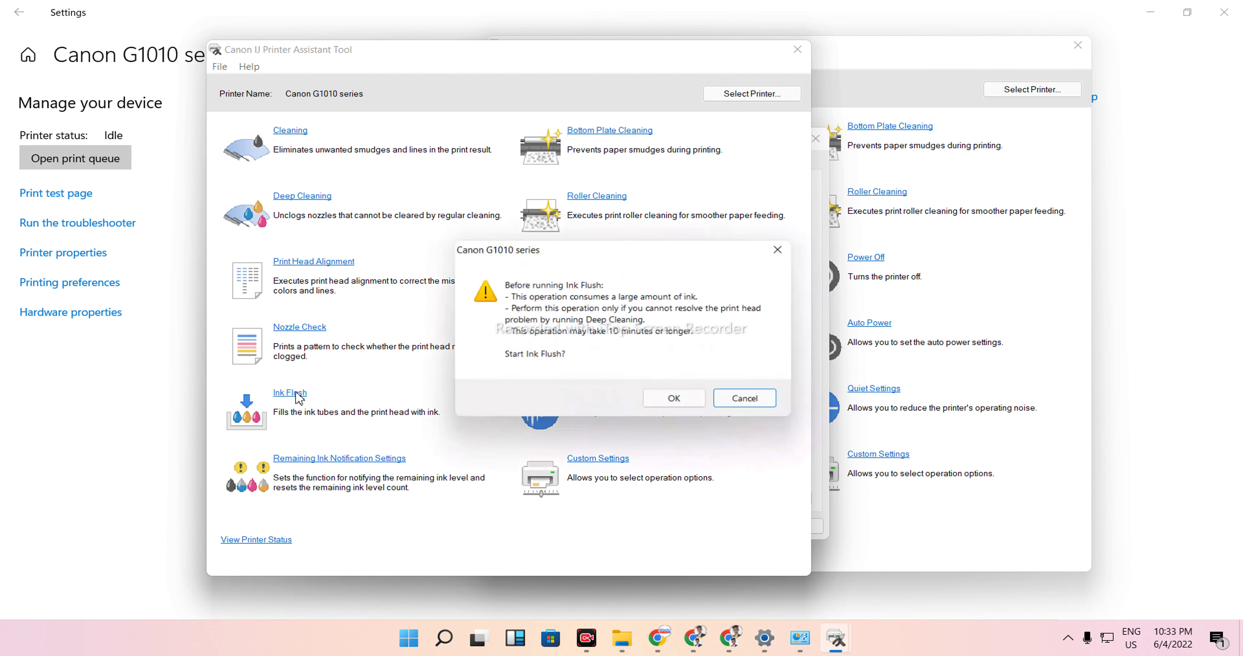
pyautogui.click(674, 399)
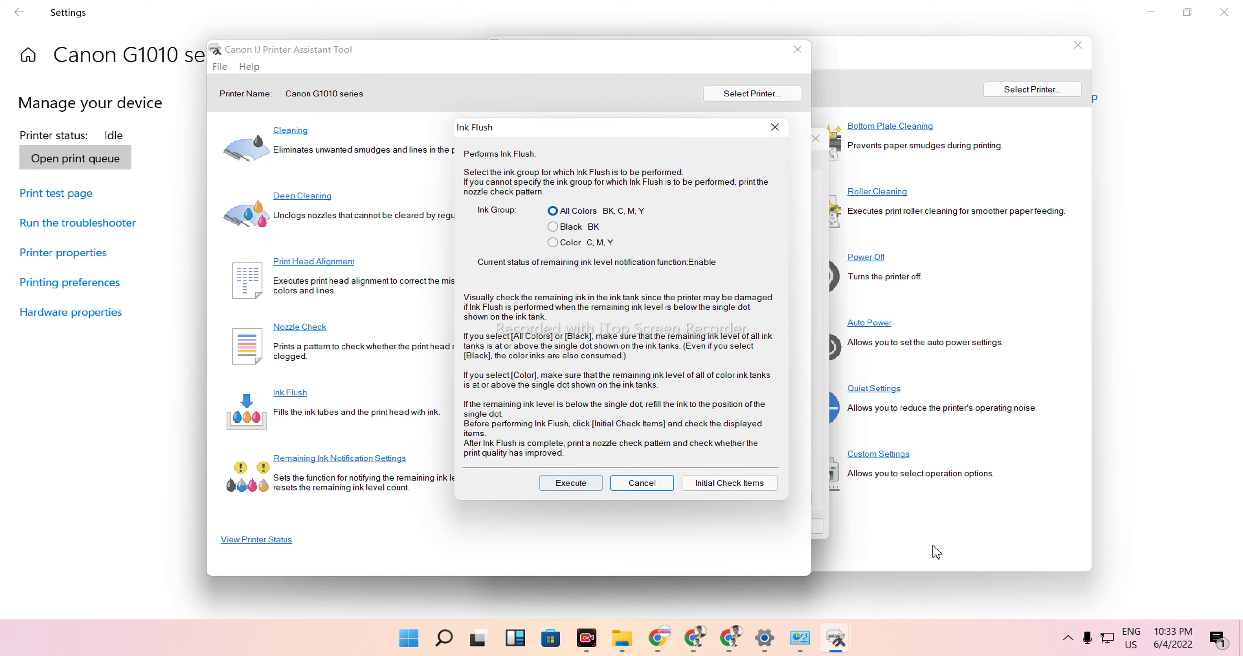
pyautogui.click(733, 487)
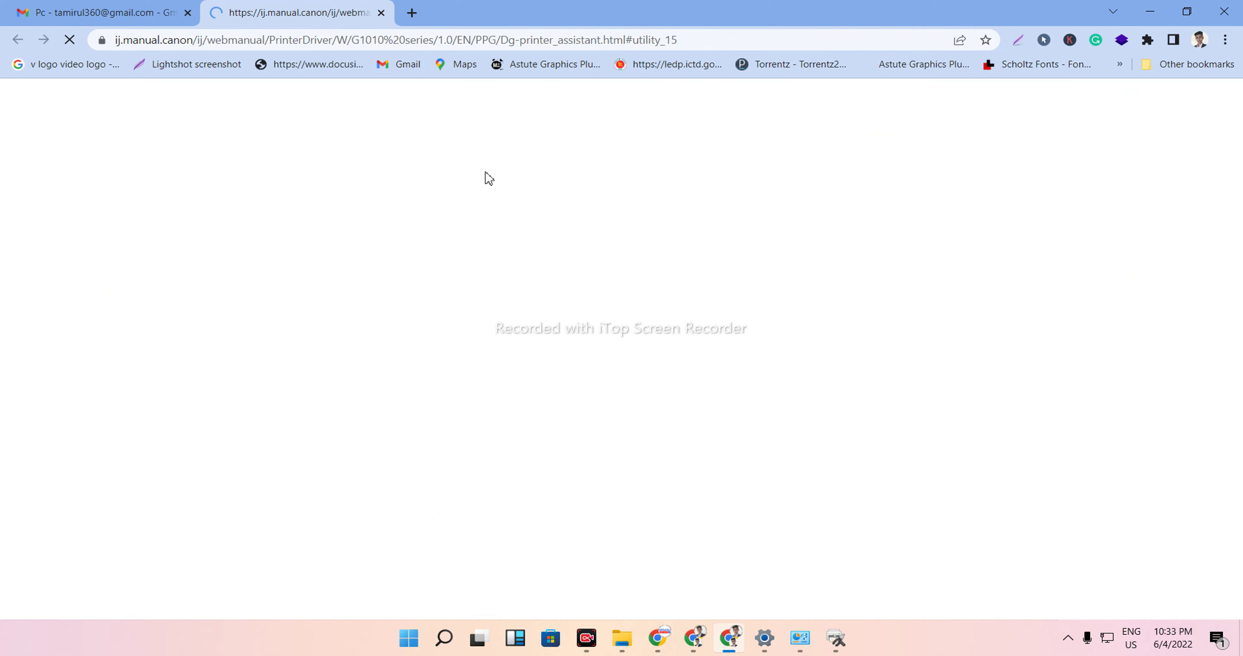
pyautogui.scroll(-15, 340, 215)
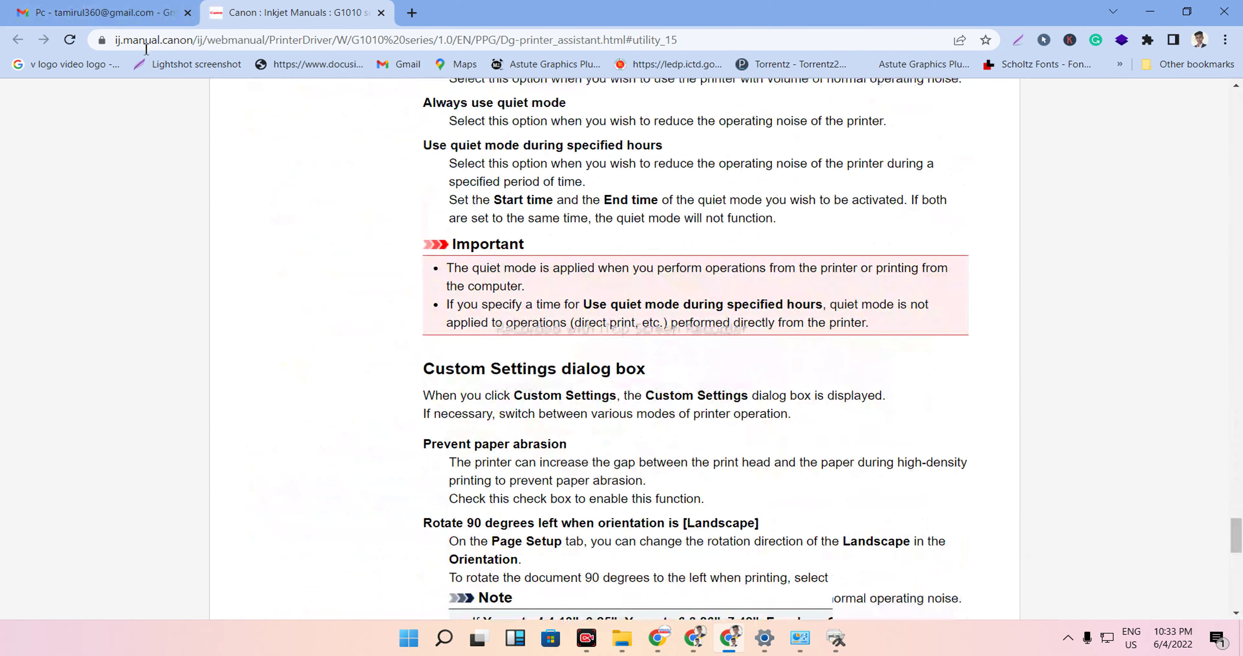
pyautogui.click(101, 12)
pyautogui.click(311, 6)
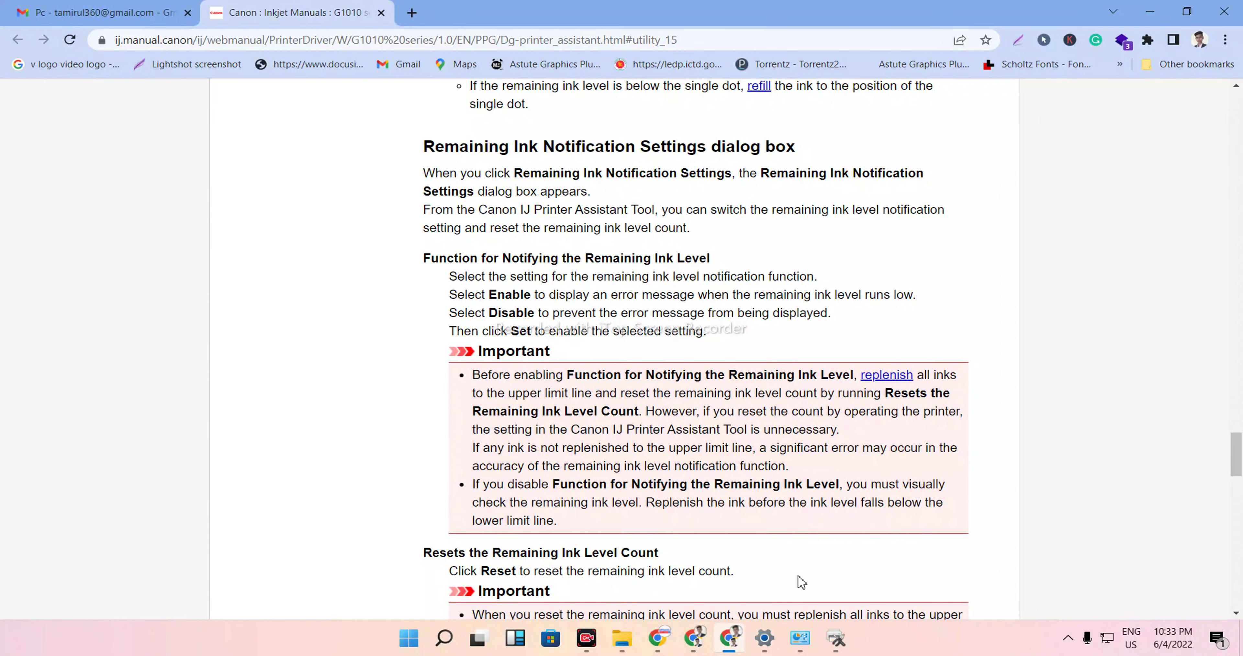
# Bring up Ink Flush in another maintenance tool window and view its Initial Check Items manual page, closing the duplicate page
pyautogui.moveTo(837, 649)
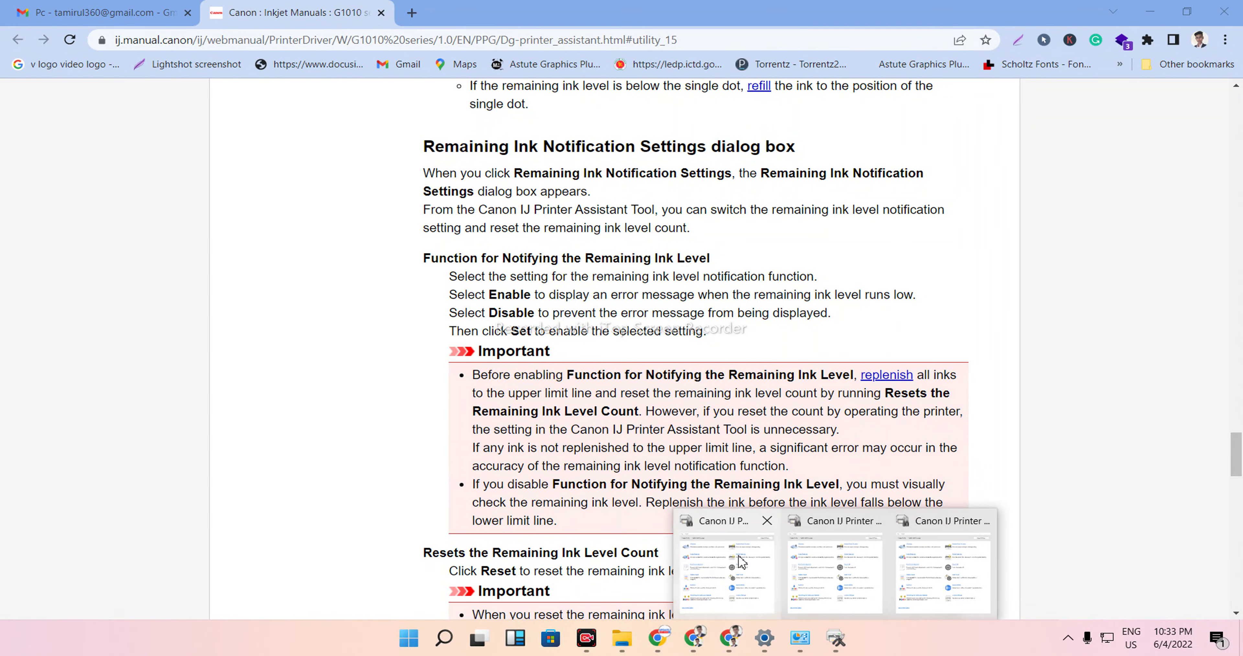
pyautogui.click(746, 562)
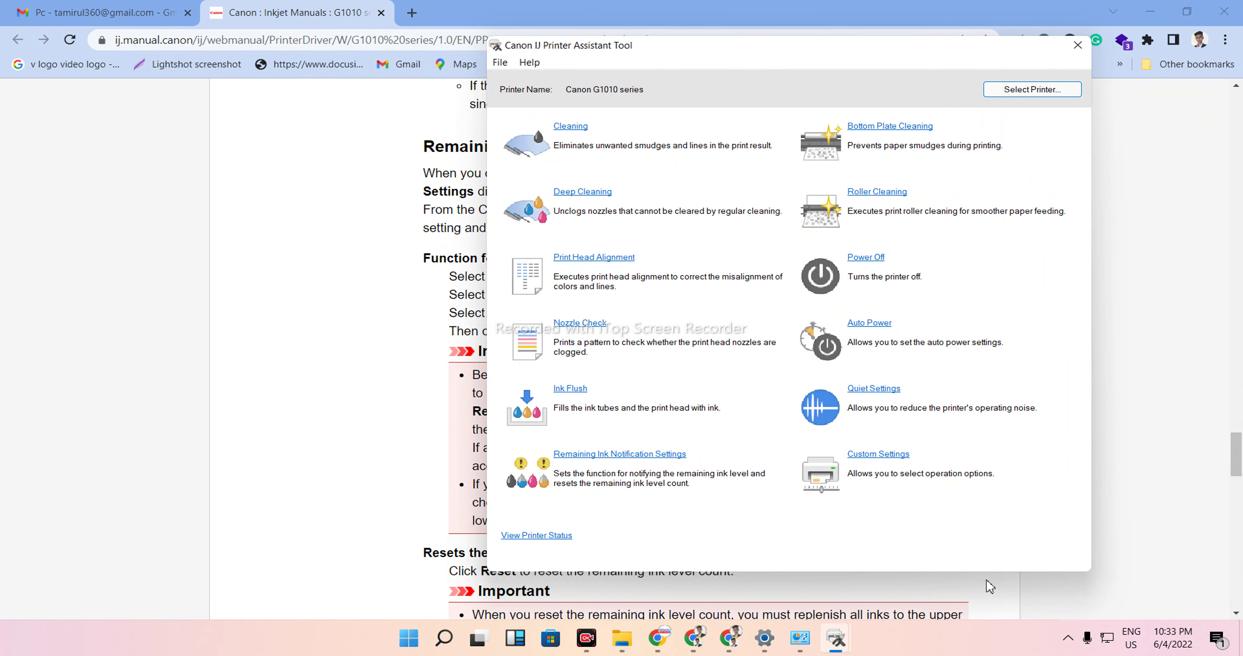
pyautogui.click(557, 391)
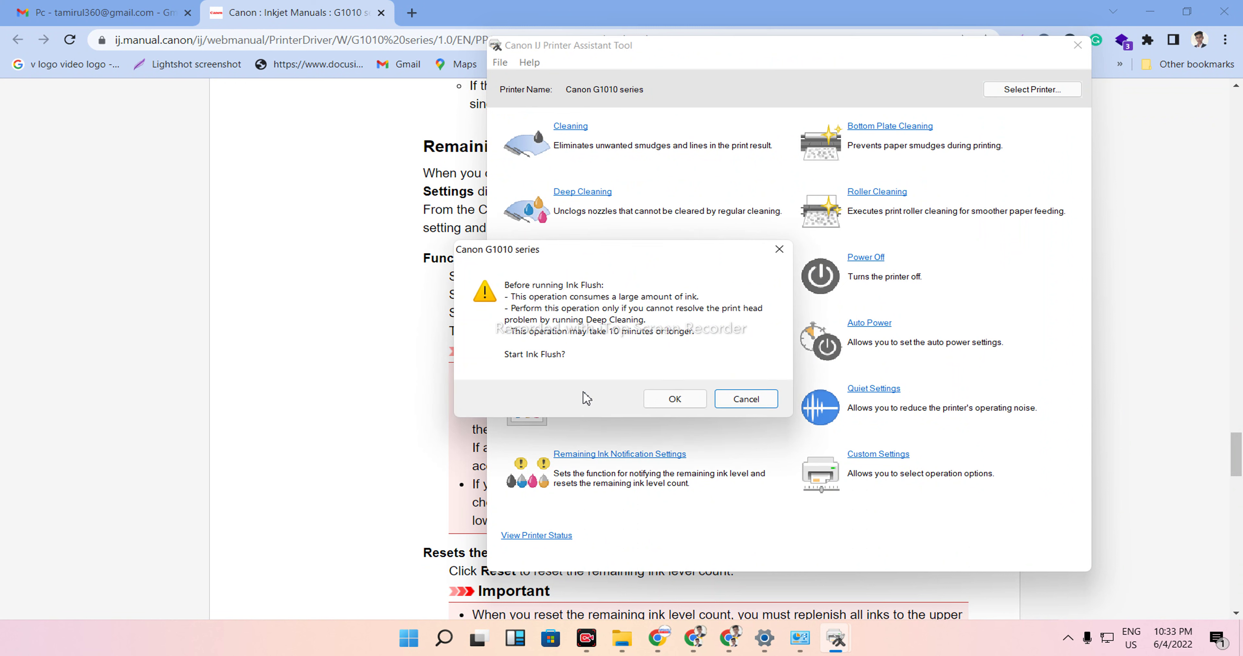
pyautogui.click(687, 400)
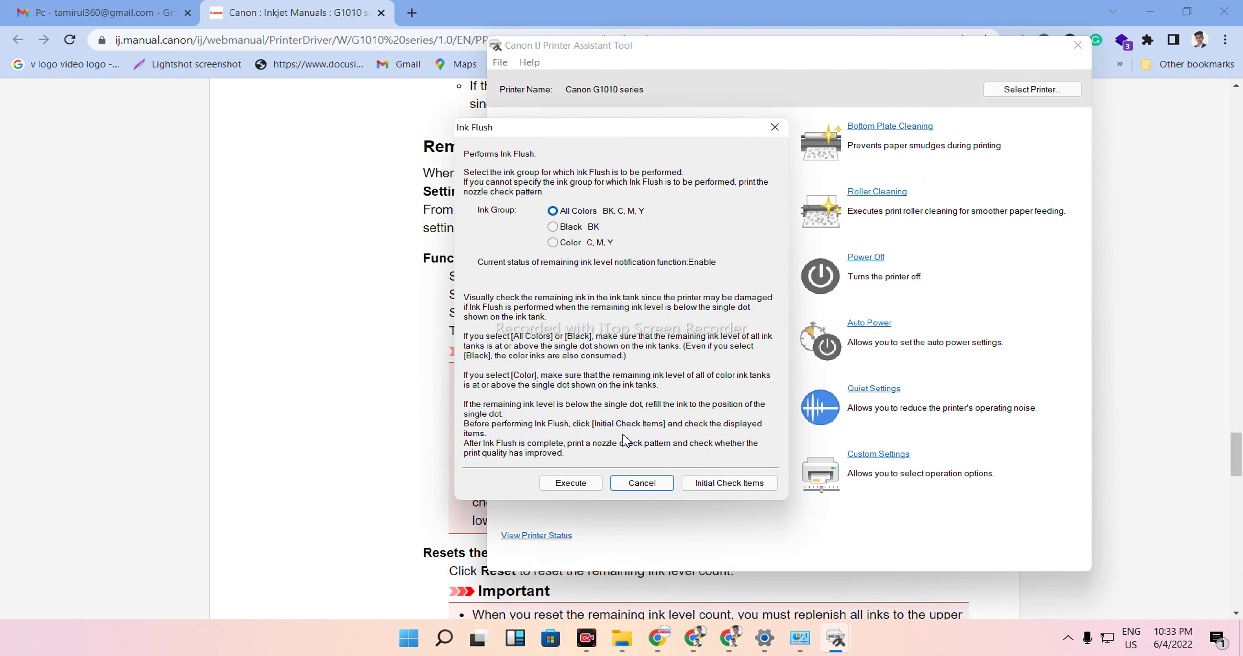
pyautogui.click(694, 637)
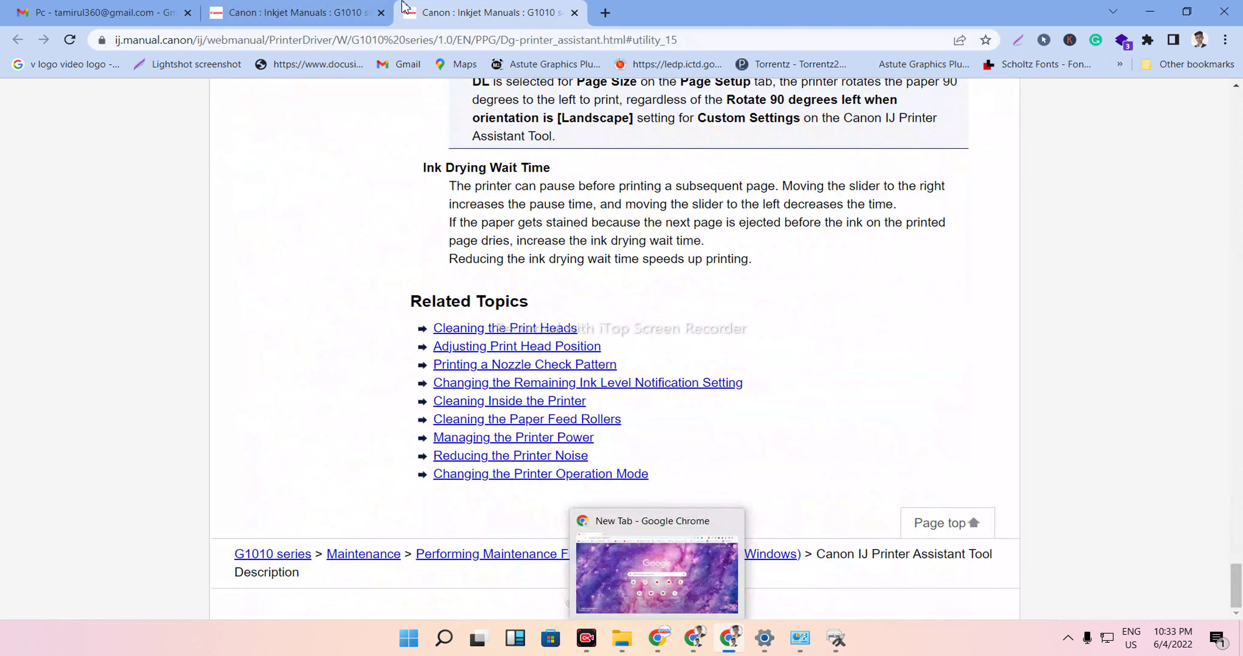
pyautogui.click(583, 22)
pyautogui.scroll(-20, 369, 258)
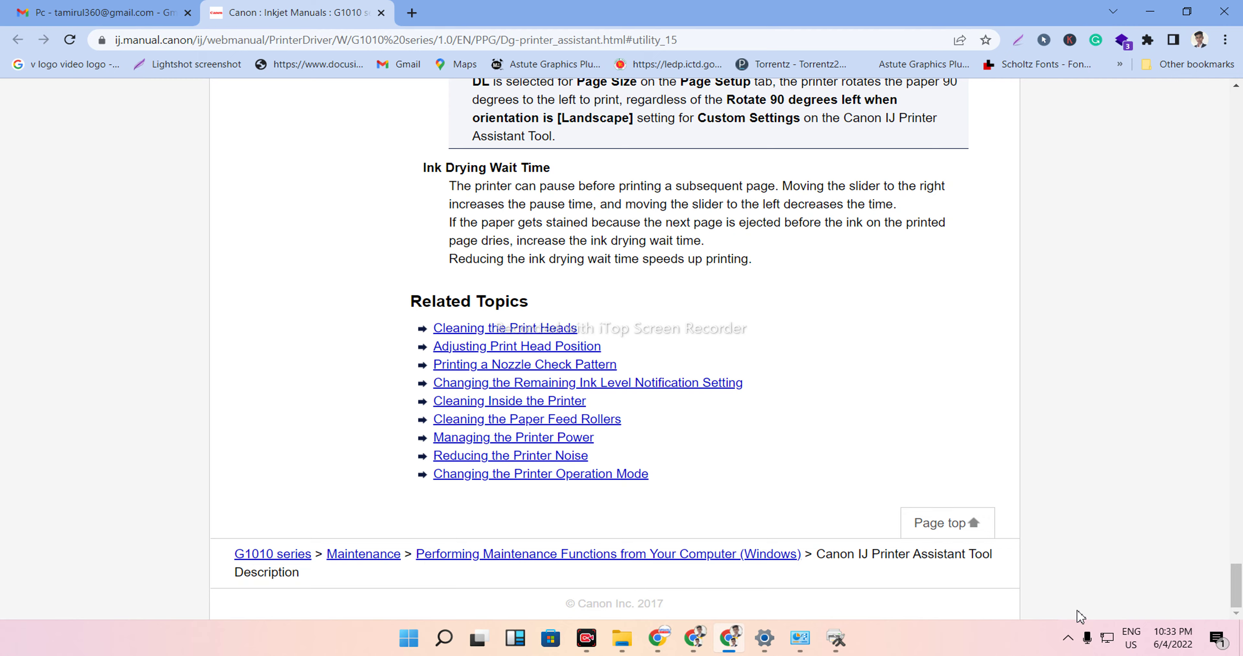
# Close the online manual, the Ink Flush dialog, the printing preferences and the maintenance tool
pyautogui.hotkey('alt', 'F4')
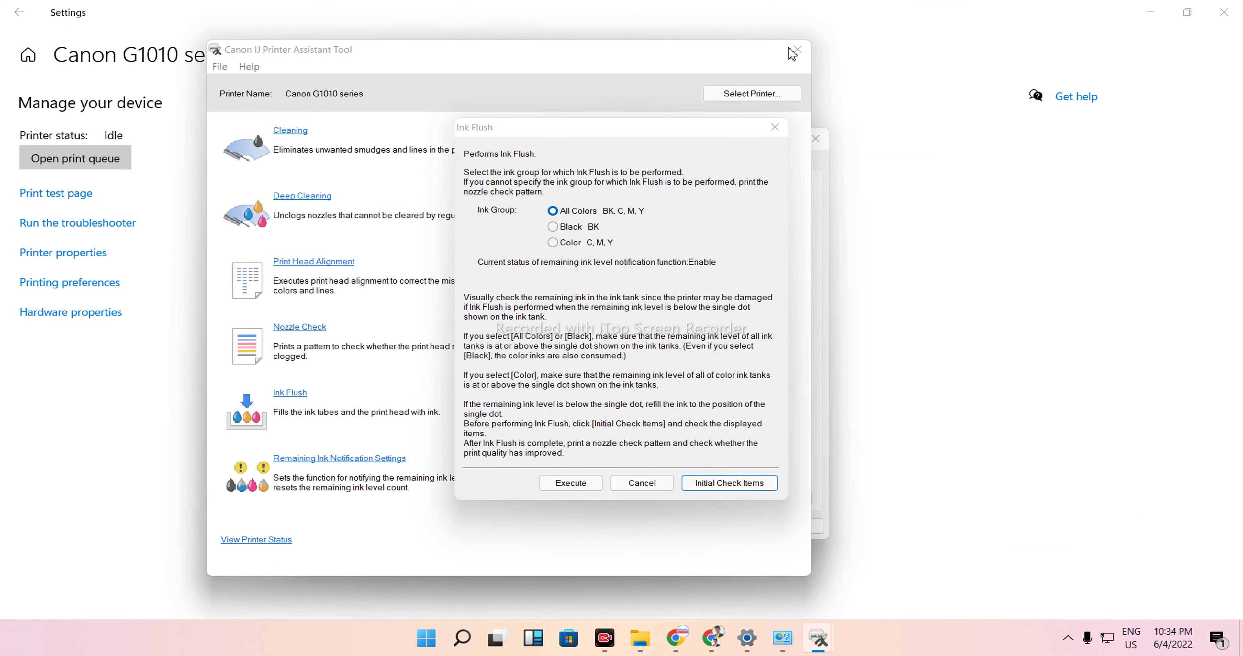
pyautogui.click(775, 127)
pyautogui.click(797, 49)
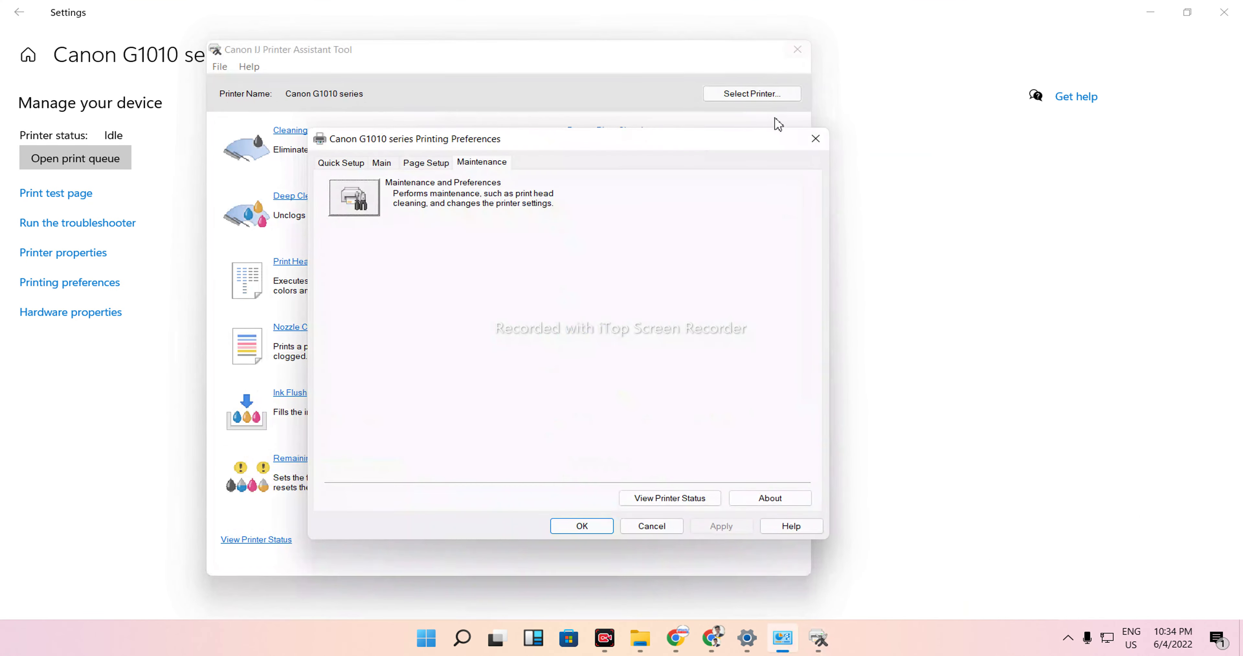
pyautogui.click(816, 138)
pyautogui.click(798, 50)
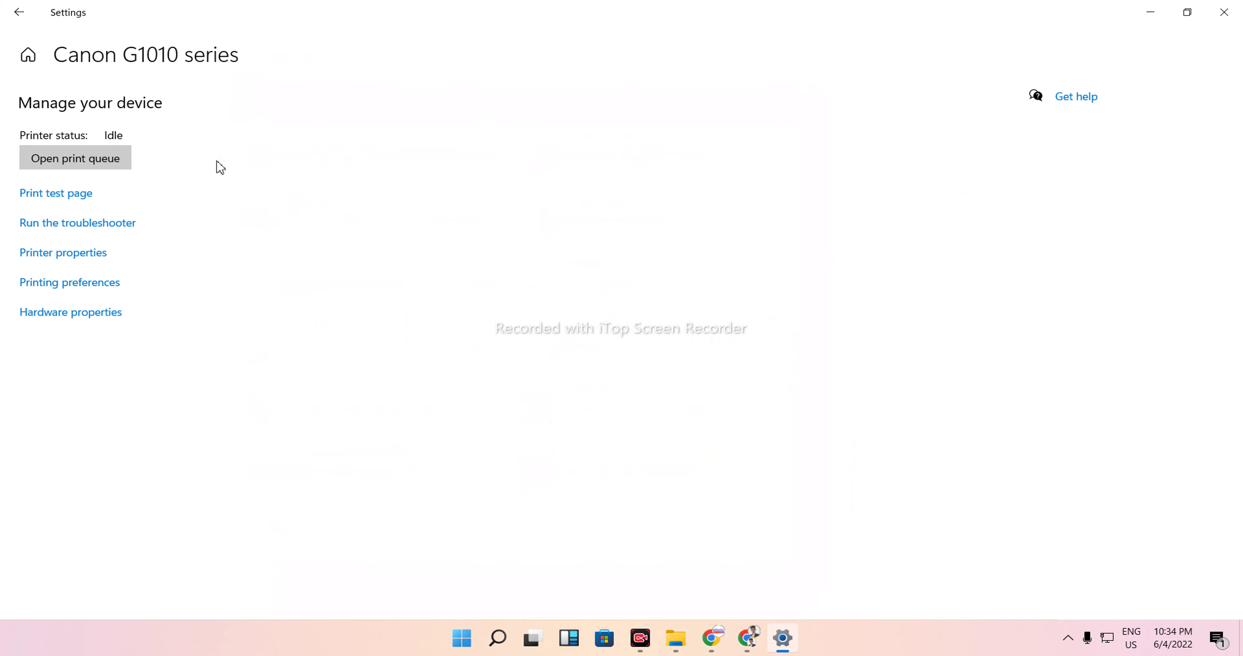
# Run the troubleshooter for the Canon G1010 series printer
pyautogui.click(67, 223)
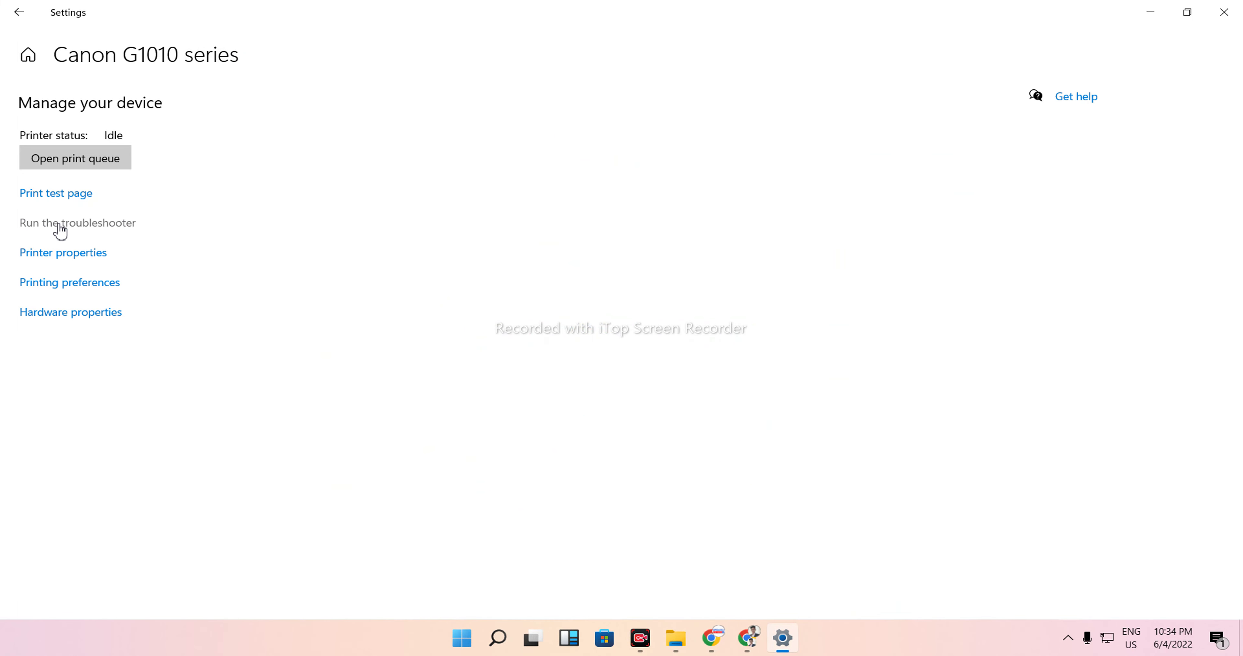